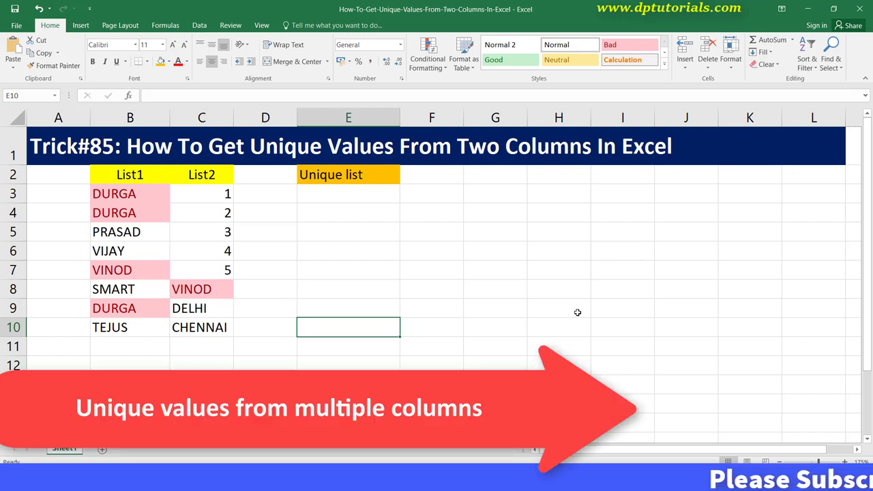
Left-align the List2 numbers in column C
{"action": "left_click", "coordinate": [230, 195]}
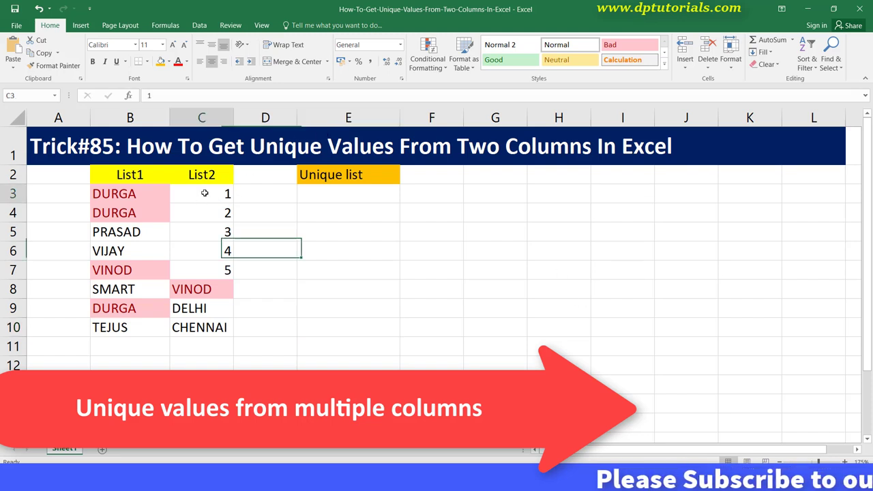
{"action": "left_click", "coordinate": [259, 228]}
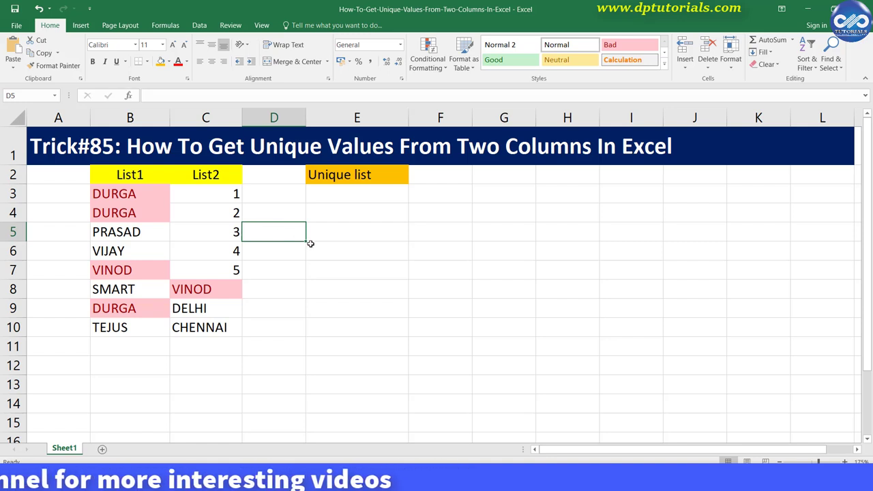
{"action": "left_click", "coordinate": [218, 116]}
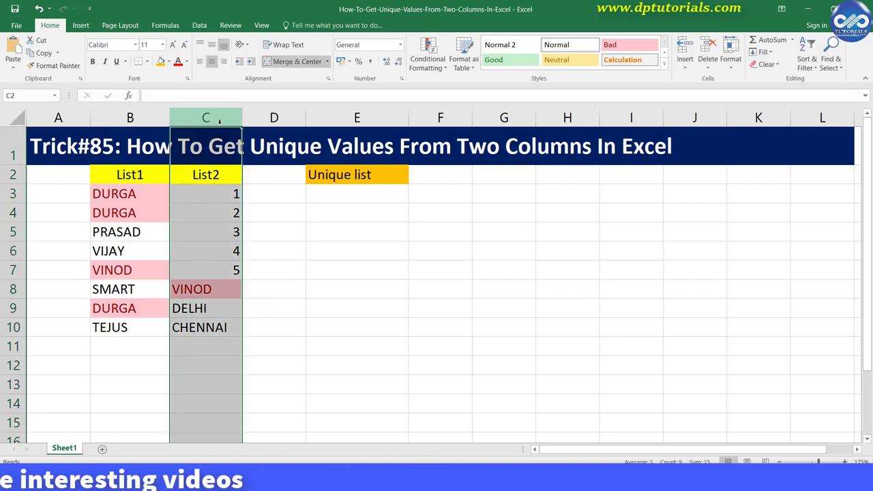
{"action": "left_click", "coordinate": [227, 204]}
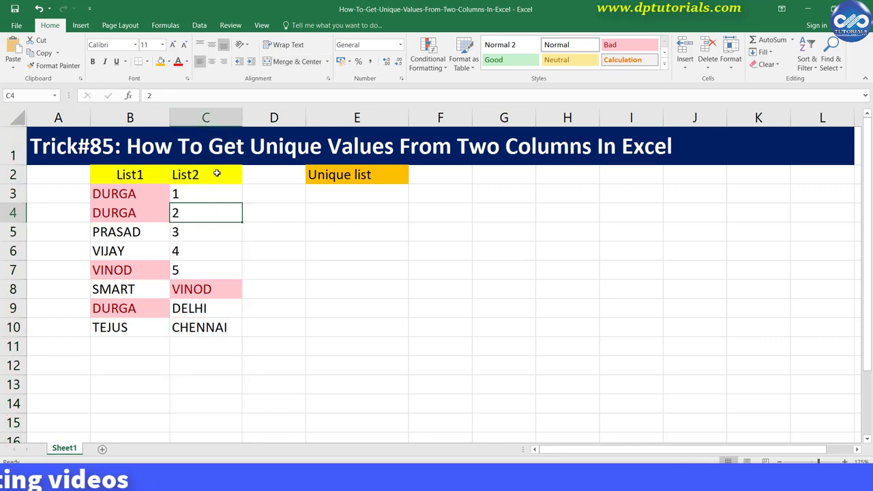
{"action": "left_click", "coordinate": [219, 175]}
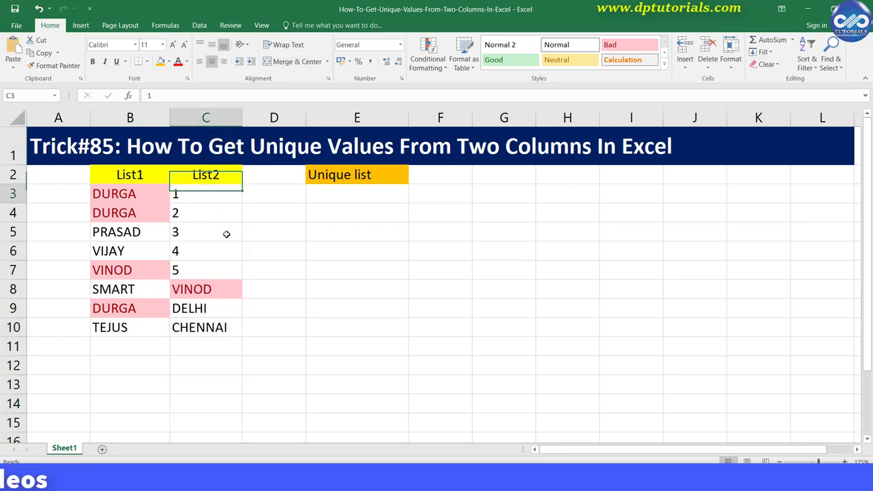
Centre List2's values 1 to 5 in C3:C7, then select E3 for the formula
{"action": "left_click_drag", "start_coordinate": [218, 194], "coordinate": [229, 271]}
{"action": "left_click", "coordinate": [327, 264]}
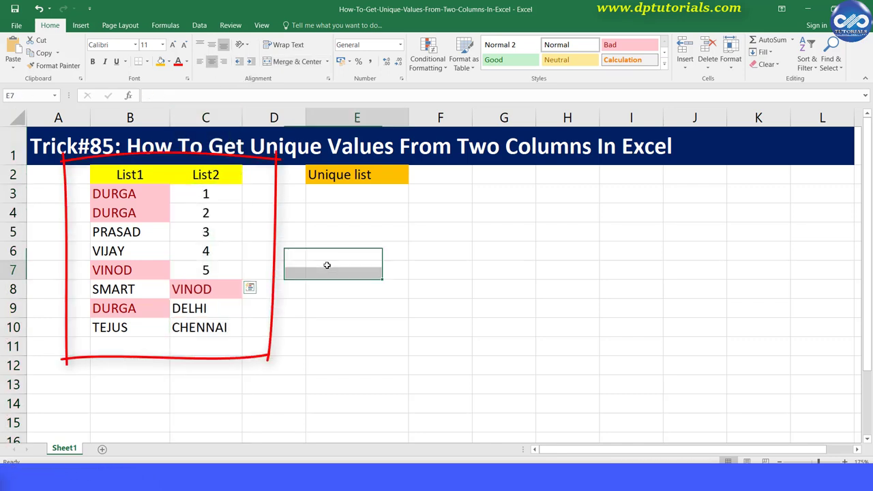
{"action": "left_click_drag", "start_coordinate": [133, 198], "coordinate": [136, 214]}
{"action": "left_click", "coordinate": [212, 215]}
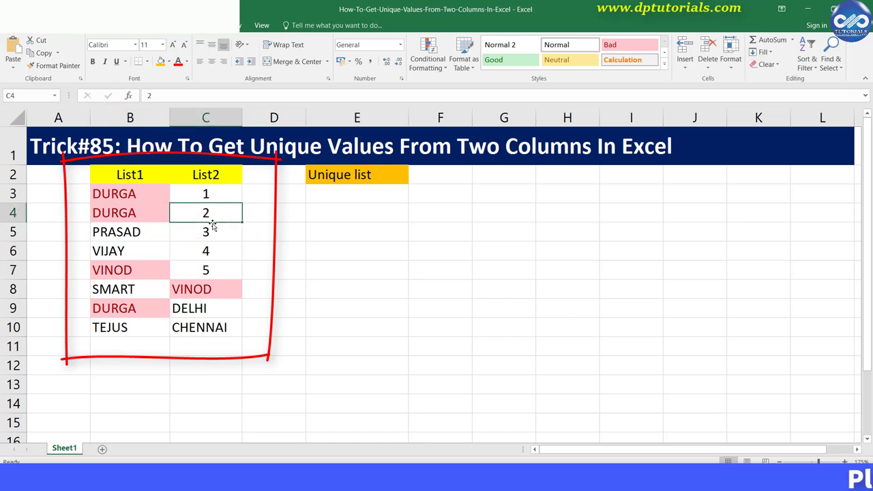
{"action": "mouse_move", "coordinate": [336, 201]}
{"action": "left_mouse_down"}
{"action": "mouse_move", "coordinate": [359, 320]}
{"action": "mouse_move", "coordinate": [362, 428]}
{"action": "left_mouse_up"}
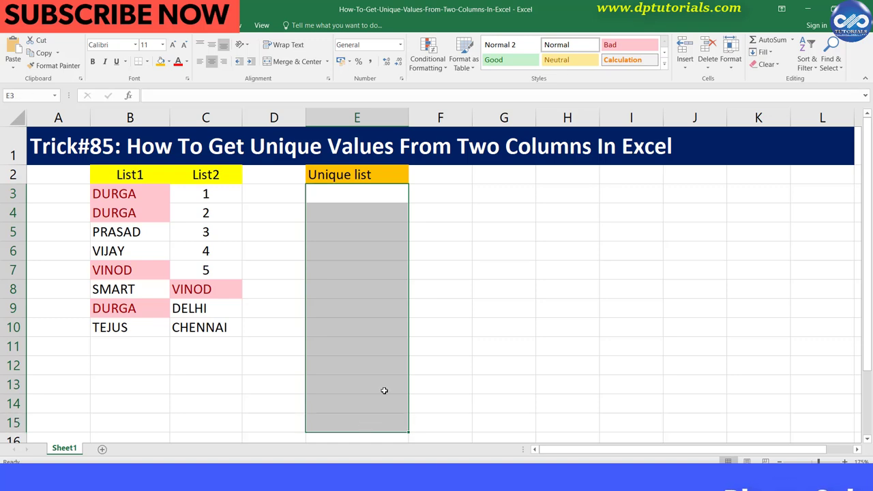
{"action": "left_click", "coordinate": [440, 288]}
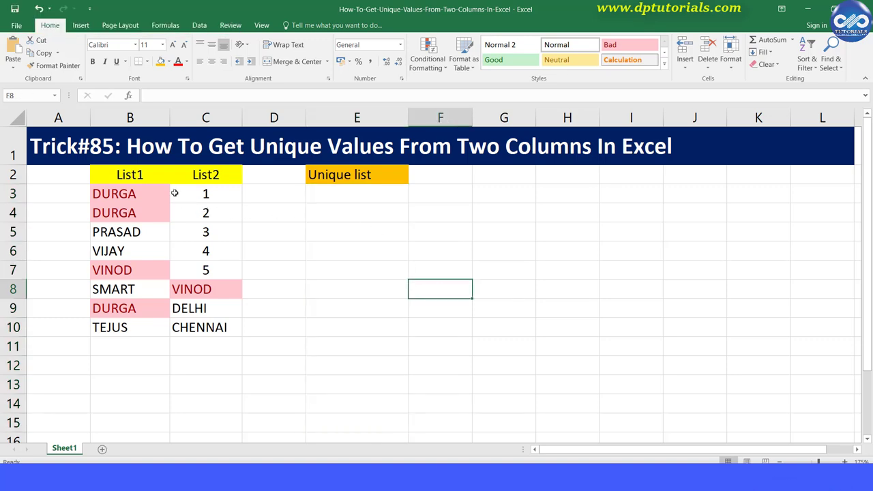
{"action": "left_click", "coordinate": [175, 193]}
{"action": "left_click", "coordinate": [357, 194]}
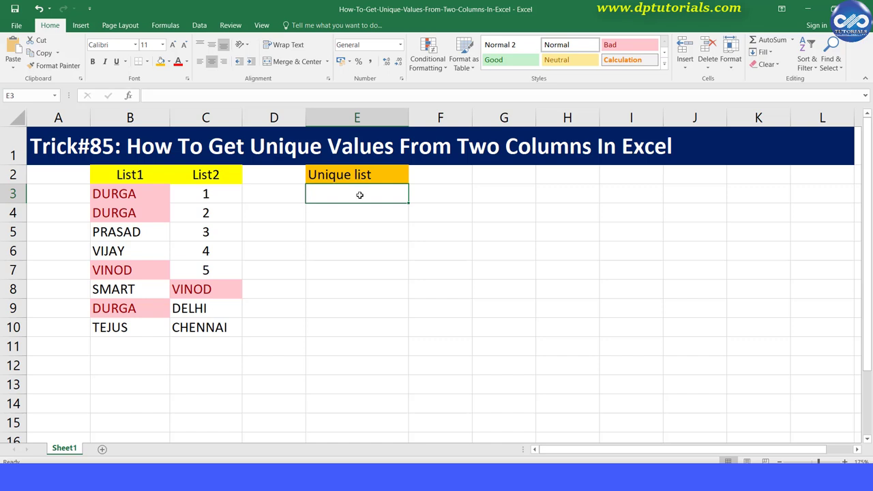
Enter the array formula {=COUNTIF($E$2:E2,$B$3:$B$10)=0} in E3, which shows TRUE
{"action": "type", "text": "=CO"}
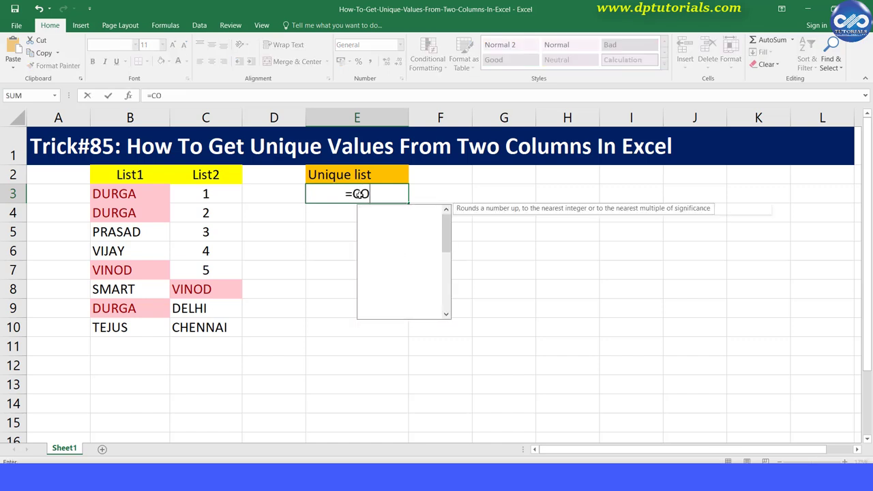
{"action": "type", "text": "UNTIF("}
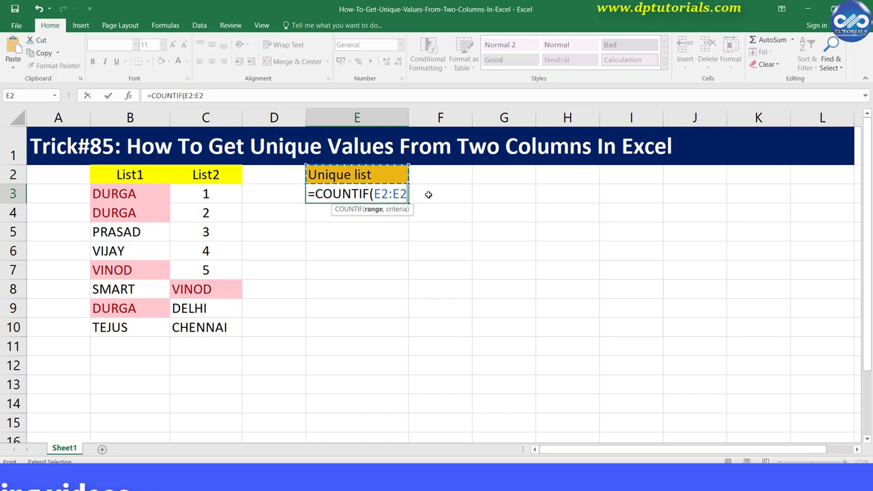
{"action": "double_click", "coordinate": [190, 95]}
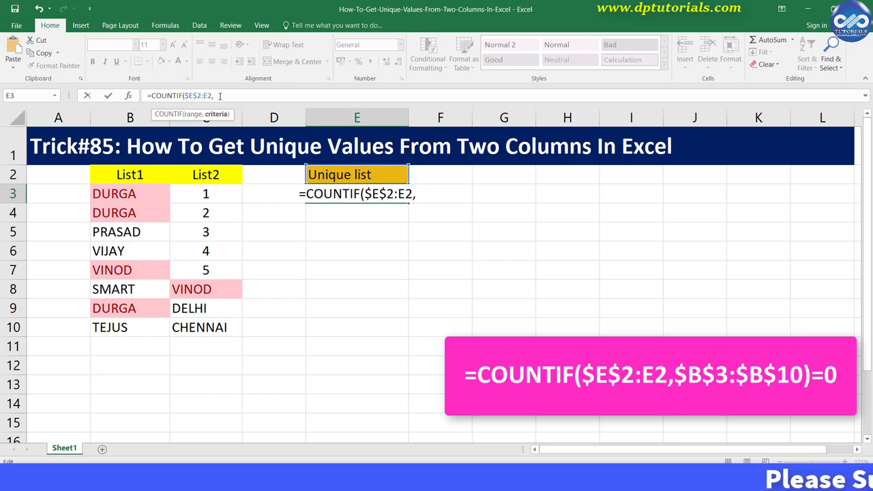
{"action": "left_click", "coordinate": [143, 193]}
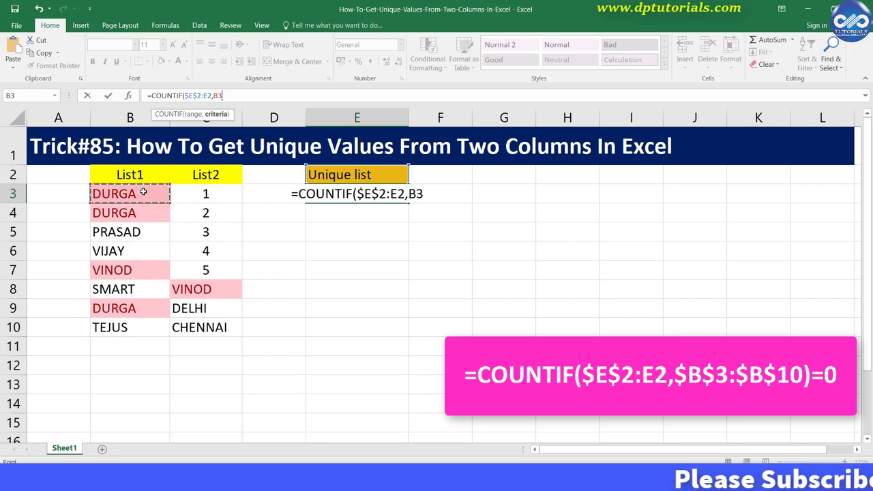
{"action": "left_click_drag", "start_coordinate": [143, 206], "coordinate": [142, 329]}
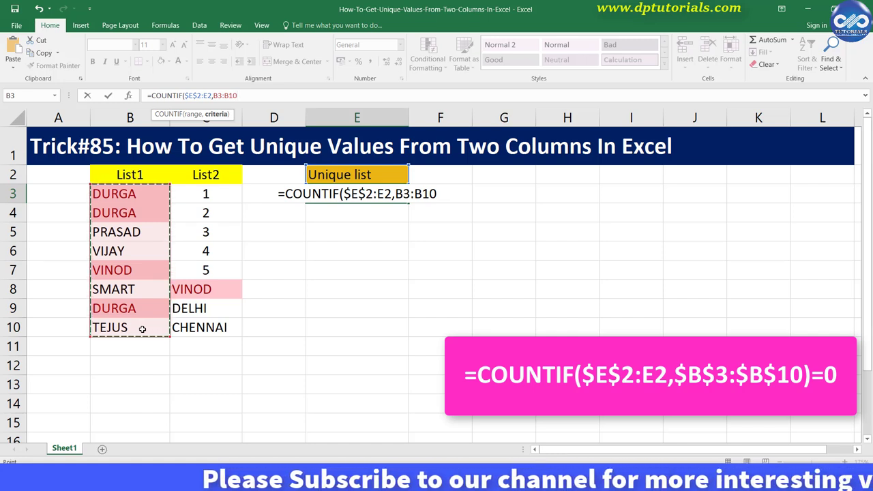
{"action": "key", "text": "F4"}
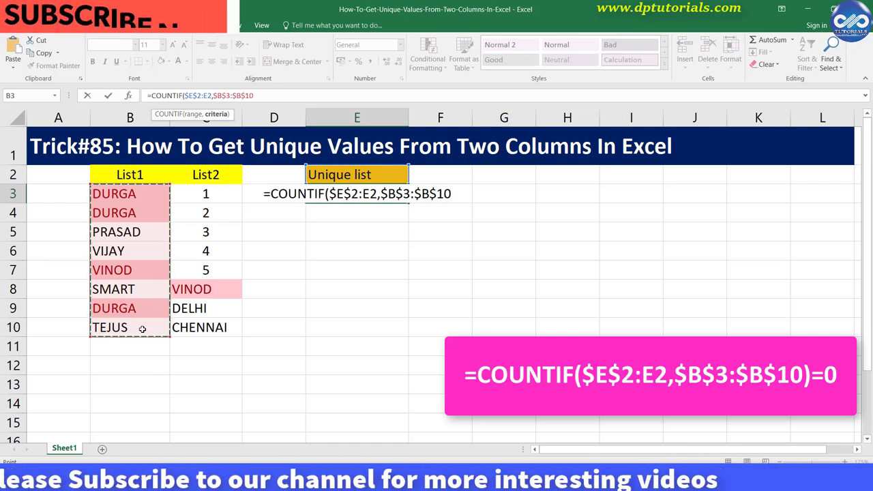
{"action": "type", "text": ")"}
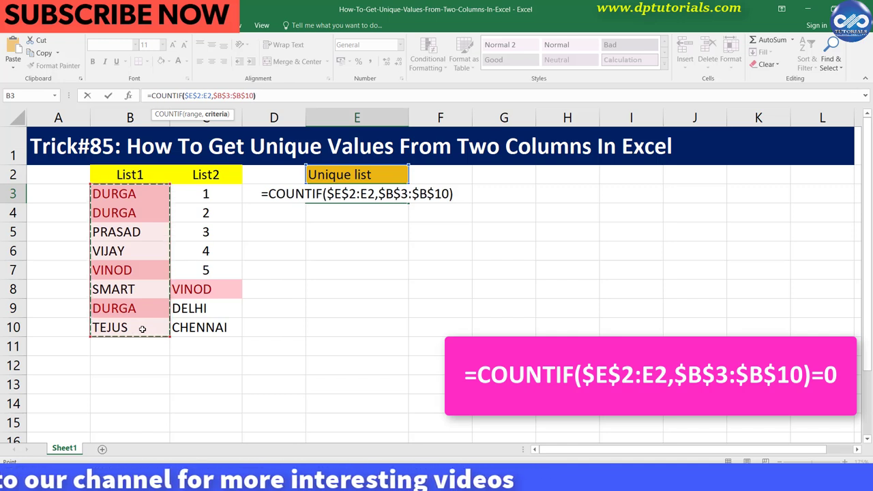
{"action": "type", "text": "=0"}
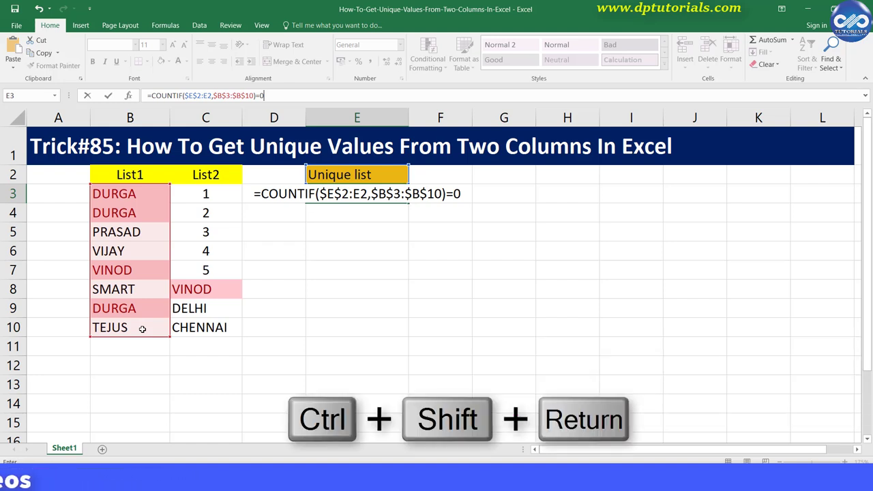
{"action": "key", "text": "ctrl+shift+Return"}
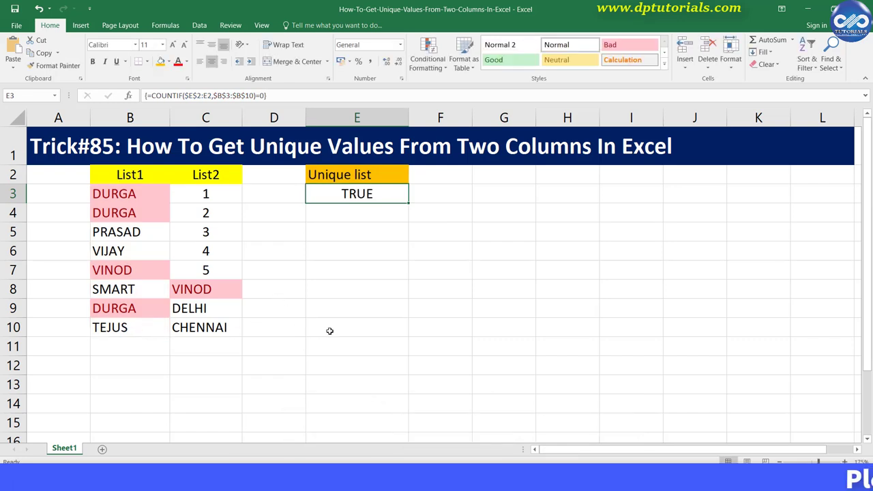
Rewrite E3 as the array formula =1/(COUNTIF($E$2:E2,$B$3:$B$10)=0), returning 1
{"action": "left_click", "coordinate": [152, 97]}
{"action": "type", "text": "1/"}
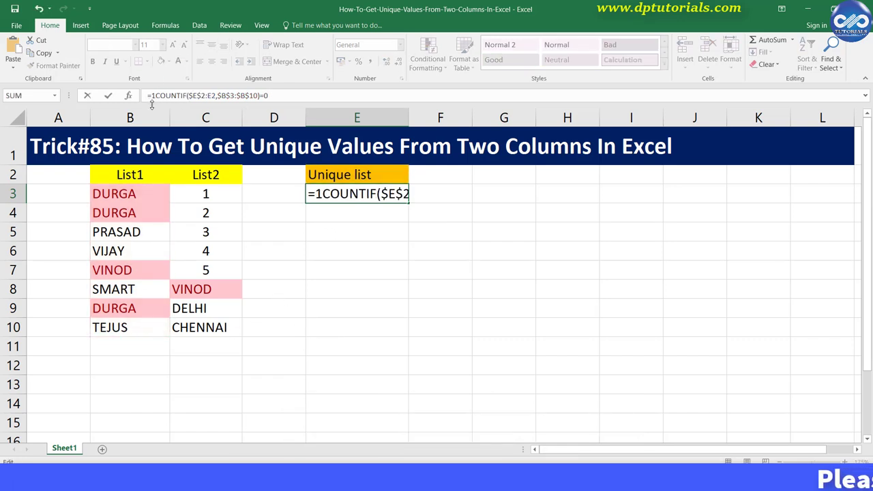
{"action": "left_click", "coordinate": [279, 96]}
{"action": "type", "text": ")"}
{"action": "left_click", "coordinate": [157, 95]}
{"action": "type", "text": "("}
{"action": "key", "text": "ctrl+shift+Return"}
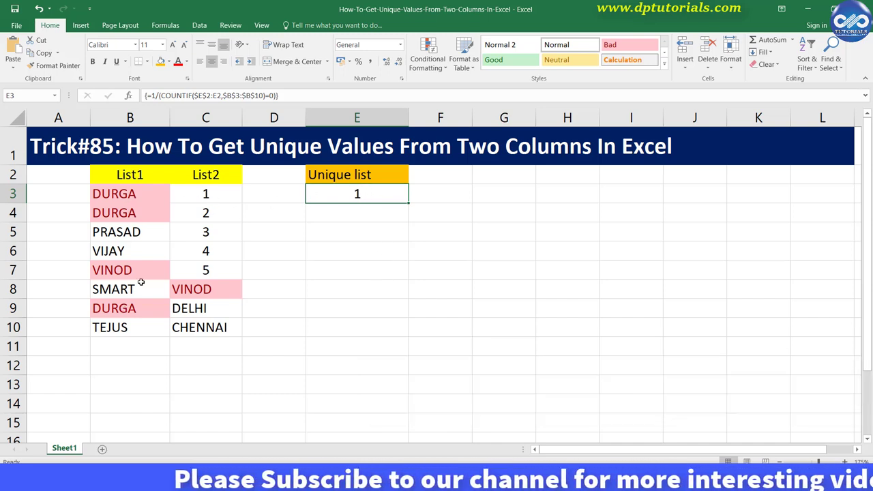
{"action": "left_click", "coordinate": [154, 97]}
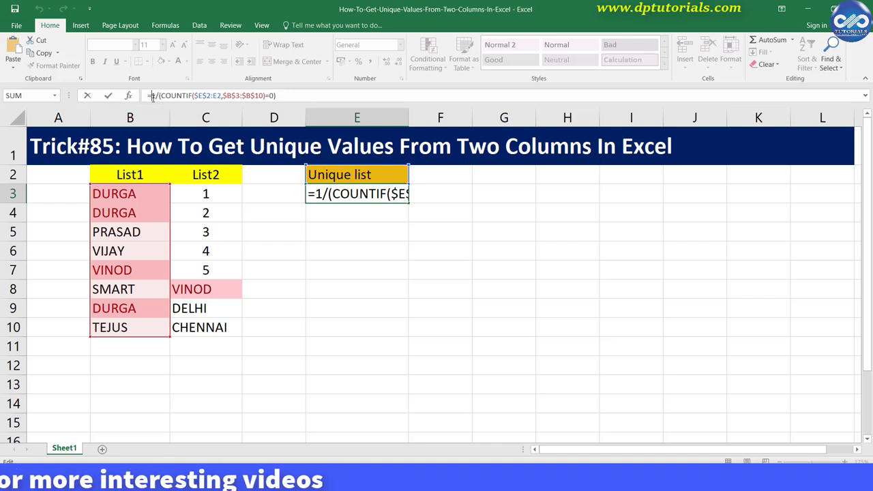
Make E3 the array formula {=LOOKUP(2,1/(COUNTIF($E$2:E2,$B$3:$B$10)=0),$B$3:$B$10)}, returning TEJUS
{"action": "type", "text": "LOOKUP("}
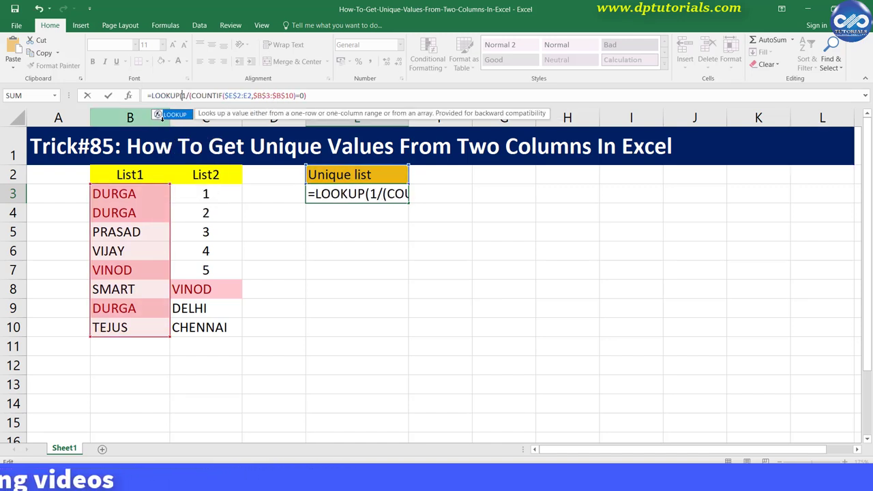
{"action": "key", "text": "Right"}
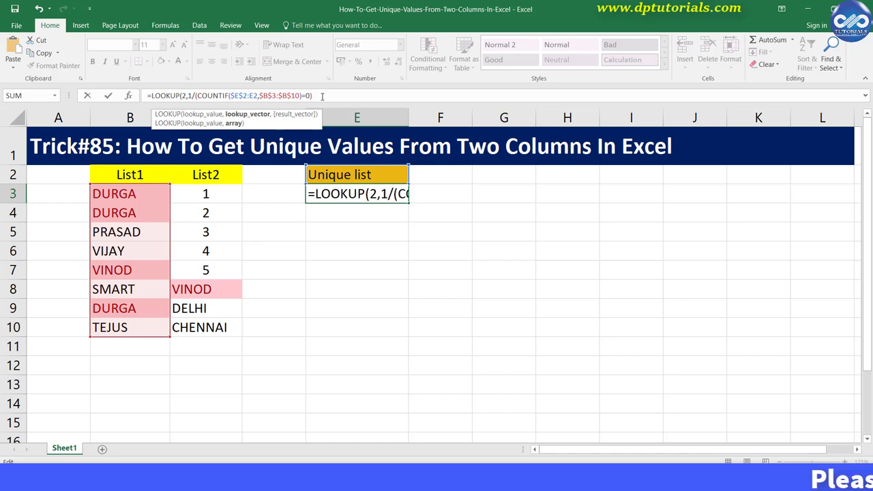
{"action": "type", "text": ","}
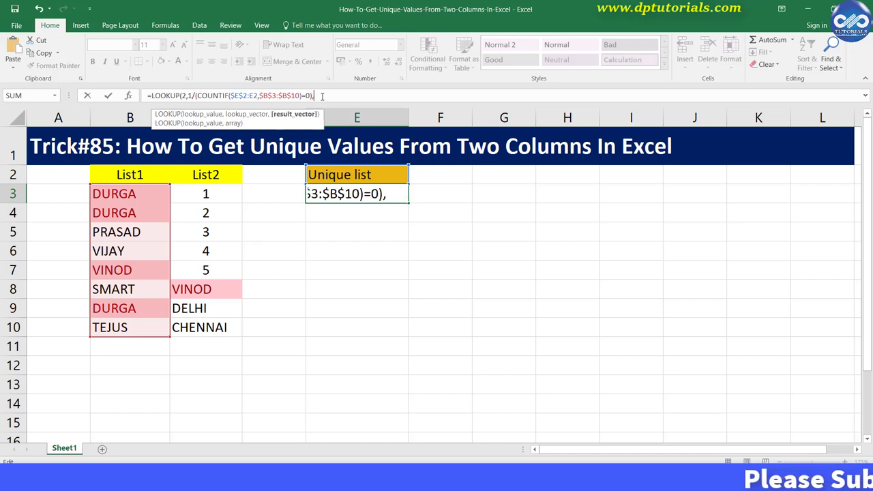
{"action": "left_click_drag", "start_coordinate": [151, 193], "coordinate": [154, 328]}
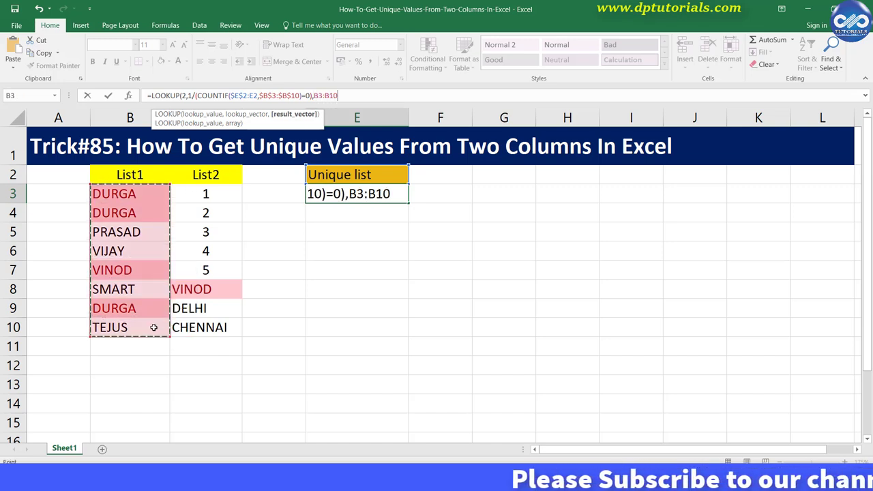
{"action": "key", "text": "F4"}
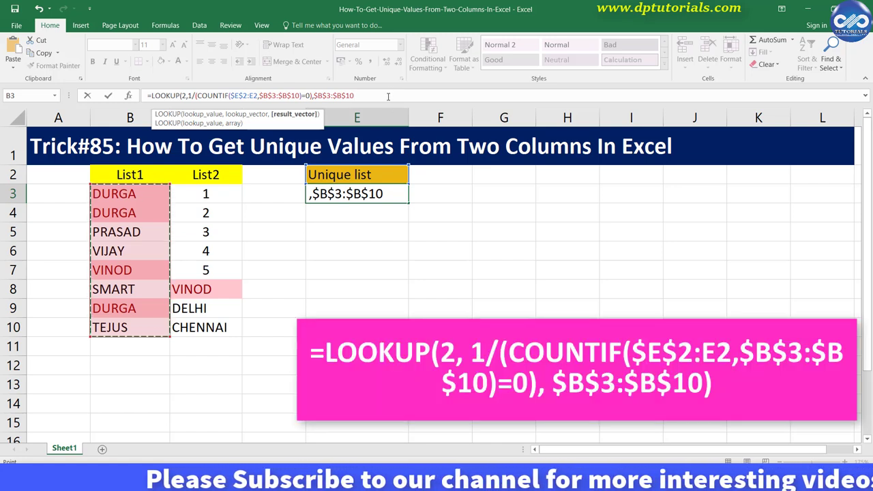
{"action": "type", "text": ")"}
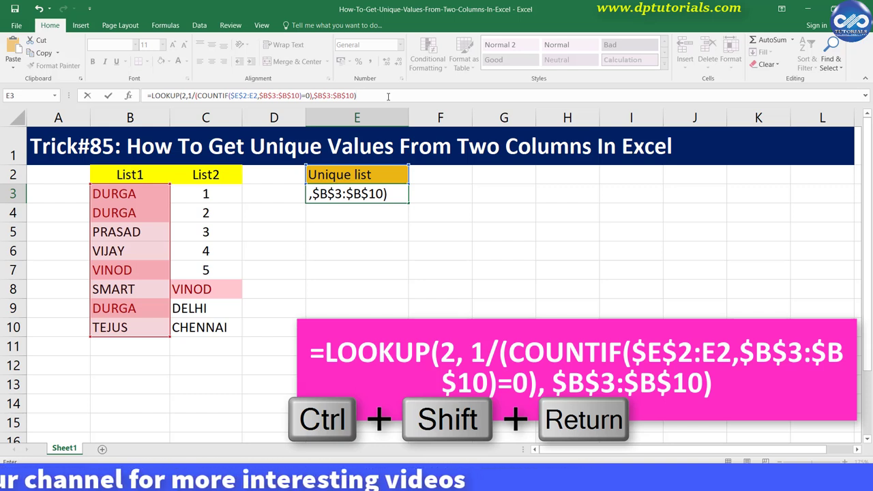
{"action": "key", "text": "ctrl+shift+Return"}
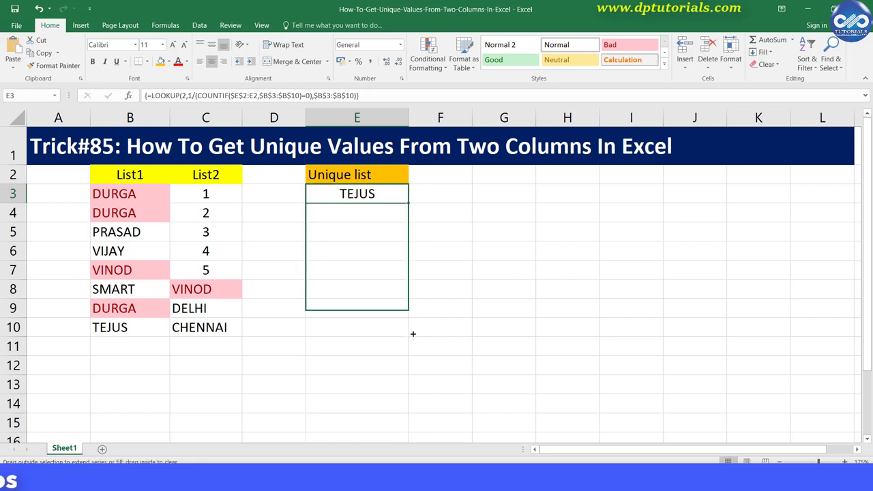
Fill E3's formula down to E10, listing TEJUS through PRASAD, then #N/A twice
{"action": "left_click_drag", "start_coordinate": [413, 339], "coordinate": [413, 339]}
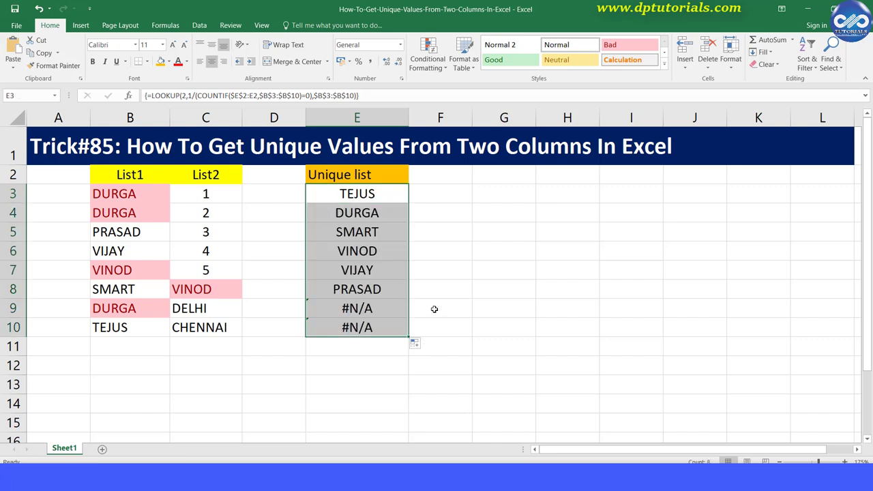
{"action": "left_click", "coordinate": [224, 194]}
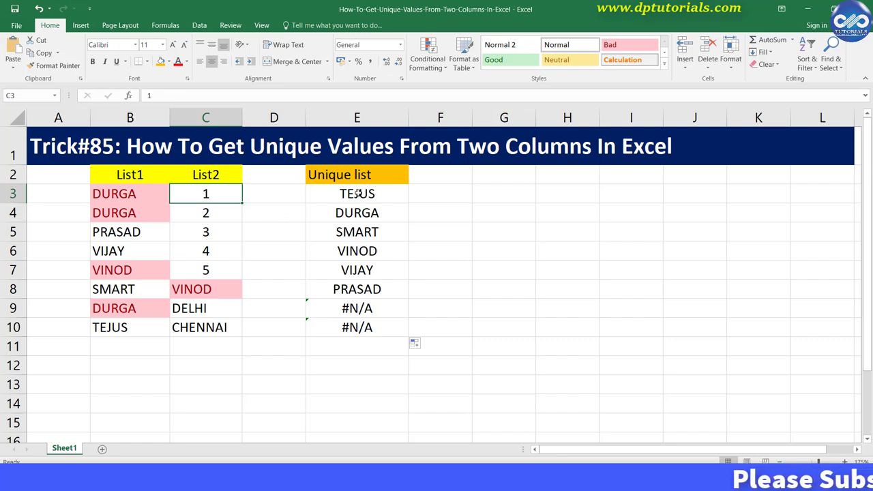
Insert IFERROR( before LOOKUP in E3's formula and copy the LOOKUP portion
{"action": "left_click", "coordinate": [358, 194]}
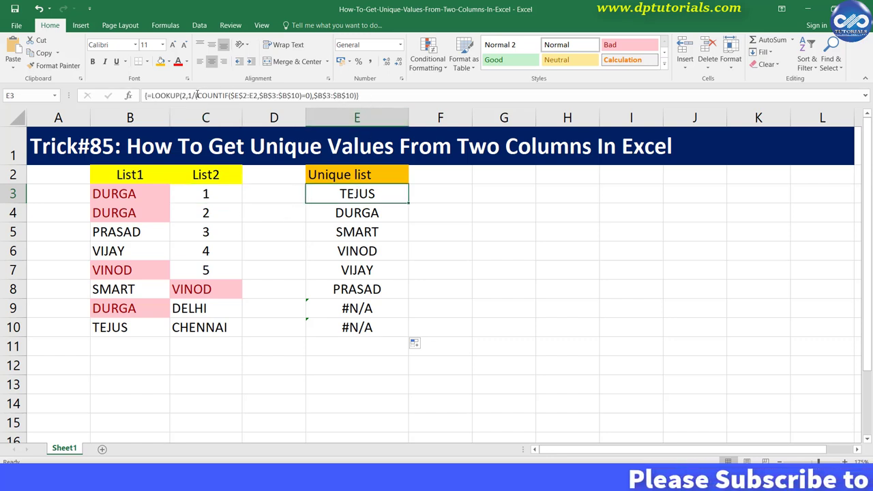
{"action": "left_click", "coordinate": [152, 96]}
{"action": "type", "text": "IFERROR("}
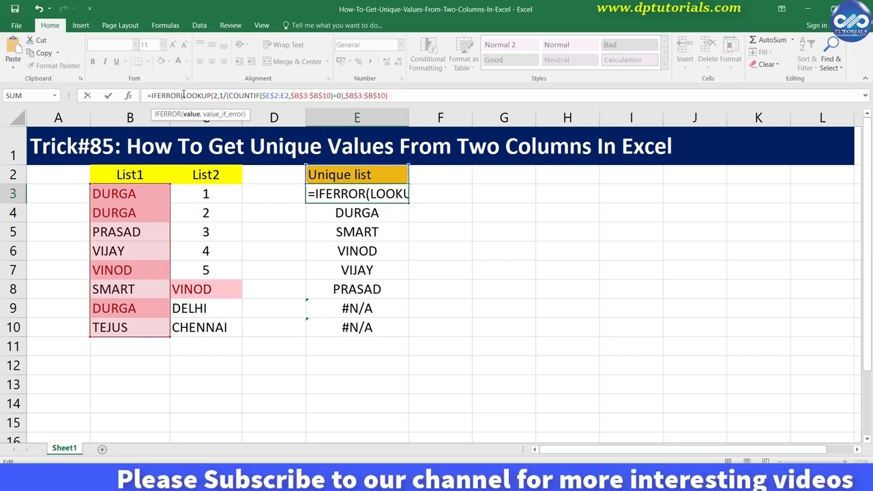
{"action": "left_click_drag", "start_coordinate": [182, 96], "coordinate": [398, 98]}
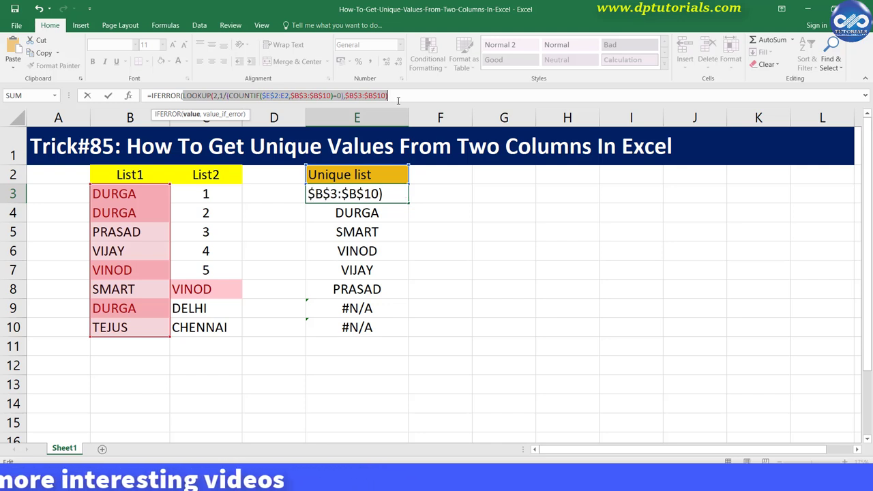
{"action": "left_click", "coordinate": [397, 96]}
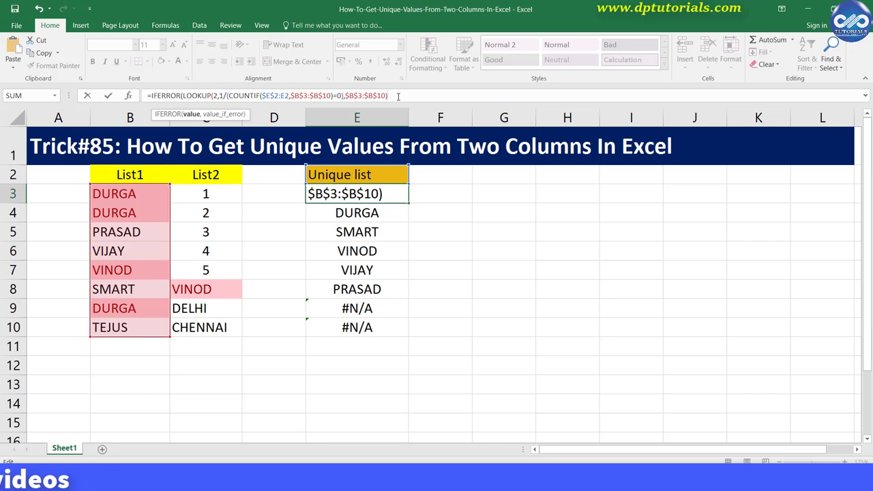
Add a second LOOKUP over List2 $C$3:$C$10 as IFERROR's fallback and commit as array formula
{"action": "right_click", "coordinate": [398, 96]}
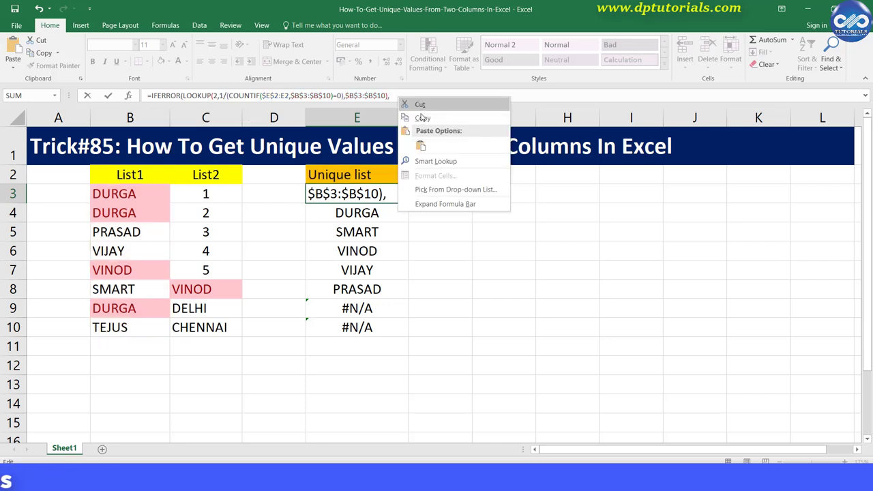
{"action": "left_click", "coordinate": [423, 148]}
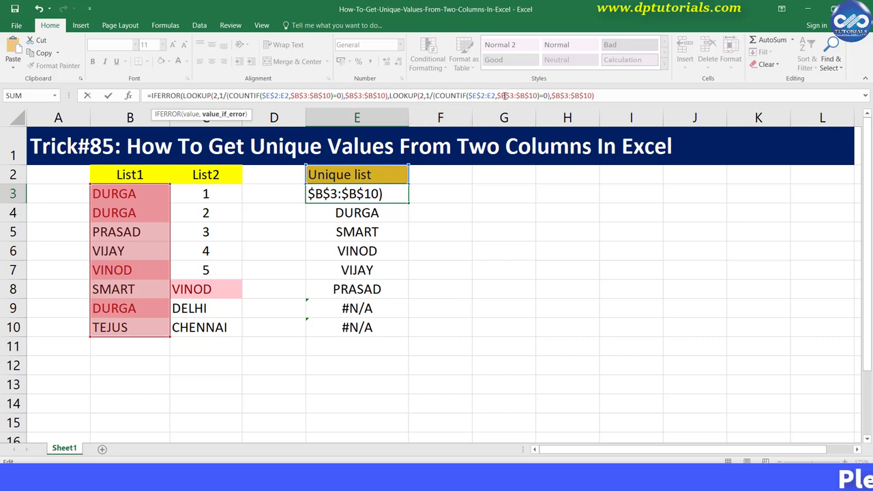
{"action": "type", "text": "C$3:$"}
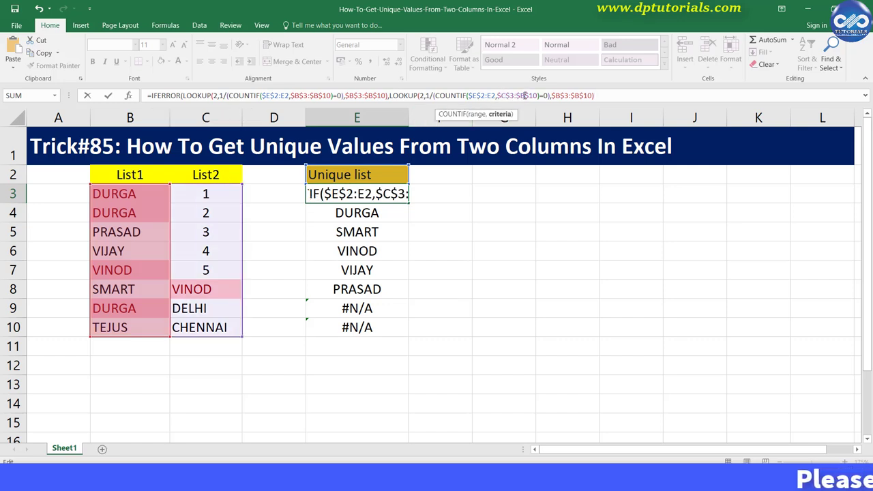
{"action": "type", "text": "C"}
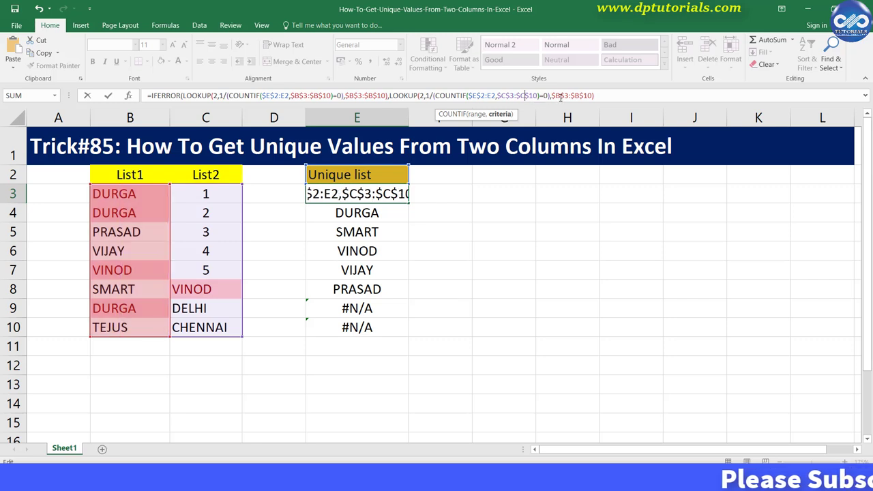
{"action": "left_click_drag", "start_coordinate": [558, 96], "coordinate": [572, 97]}
{"action": "type", "text": "C$3:$C"}
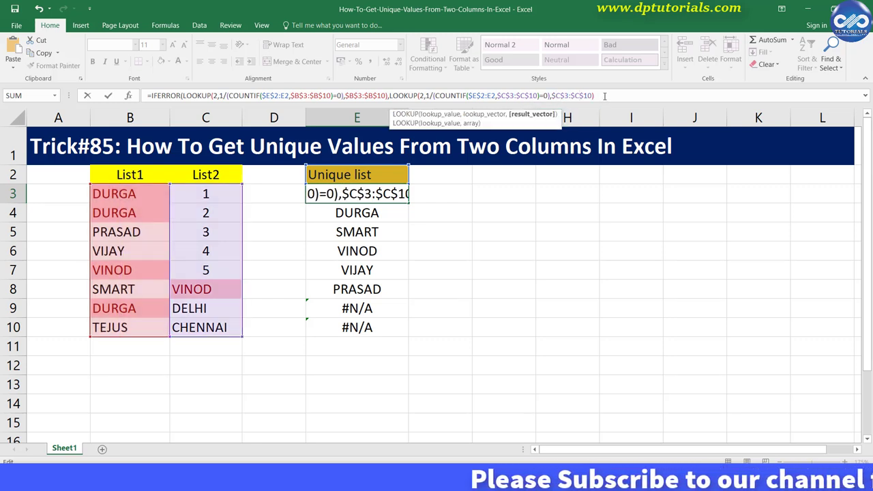
{"action": "left_click", "coordinate": [604, 96]}
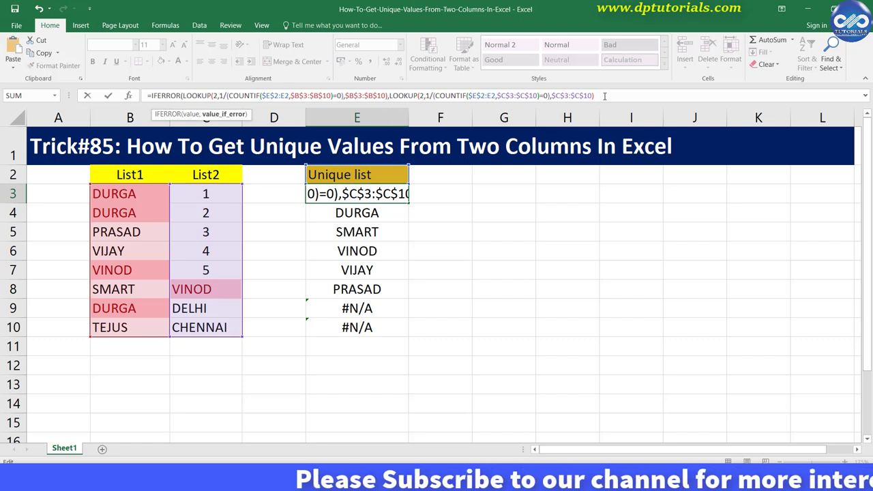
{"action": "type", "text": ")"}
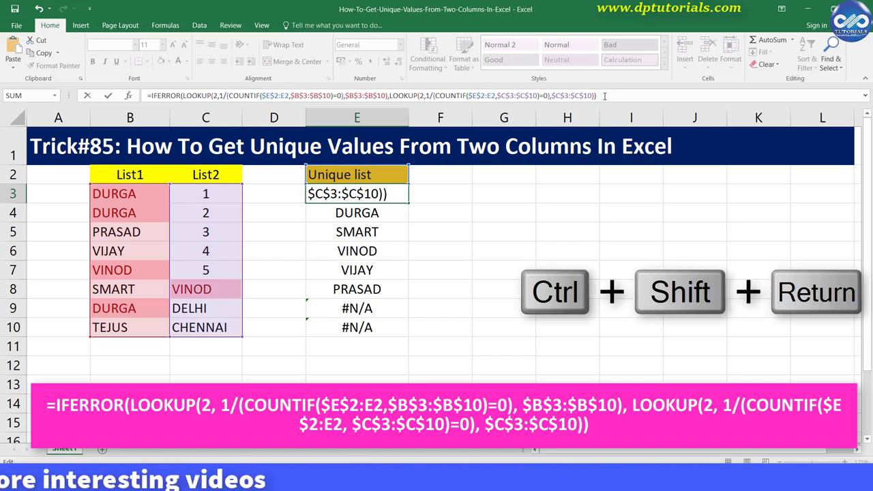
{"action": "key", "text": "ctrl+shift+Return"}
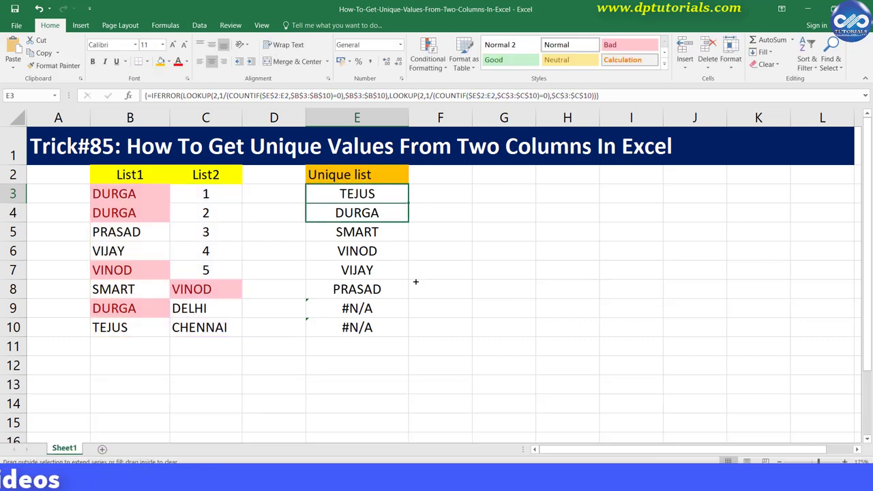
Fill the IFERROR formula from E3 down to E17 and select the unique list E3:E15
{"action": "left_click_drag", "start_coordinate": [402, 435], "coordinate": [402, 435]}
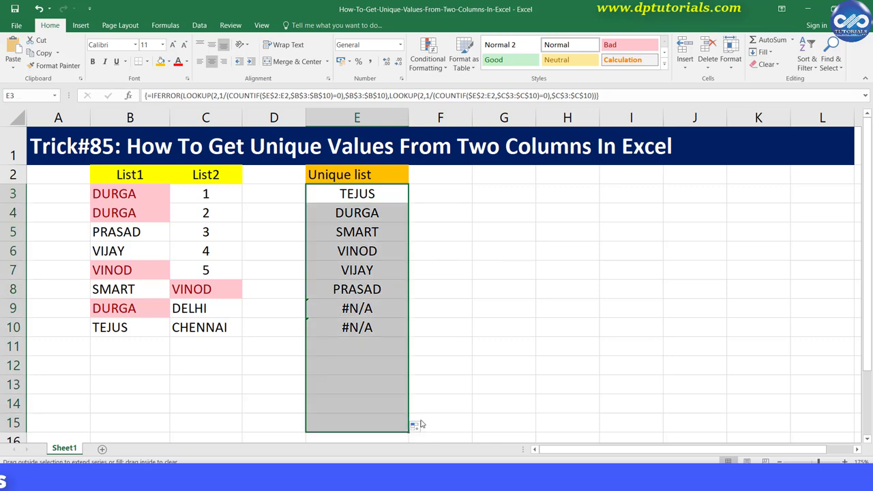
{"action": "scroll", "coordinate": [464, 360], "scroll_direction": "down", "scroll_amount": 1}
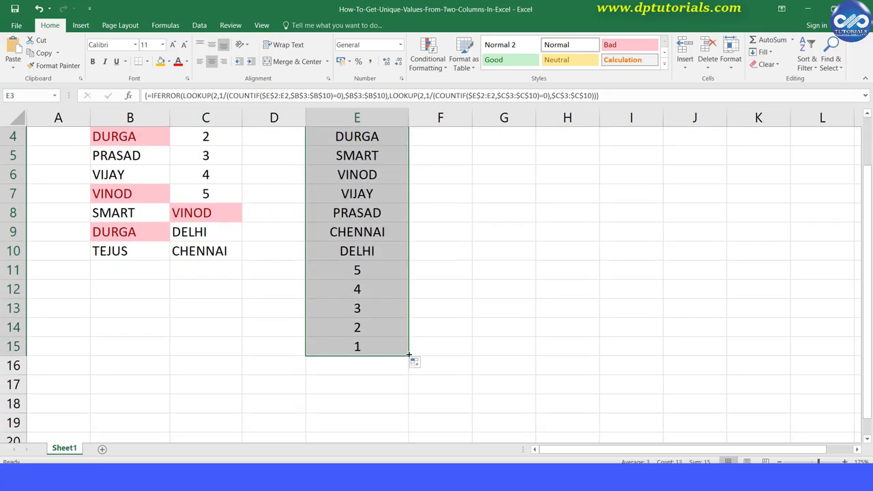
{"action": "left_click_drag", "start_coordinate": [411, 398], "coordinate": [412, 403]}
{"action": "left_click", "coordinate": [413, 427]}
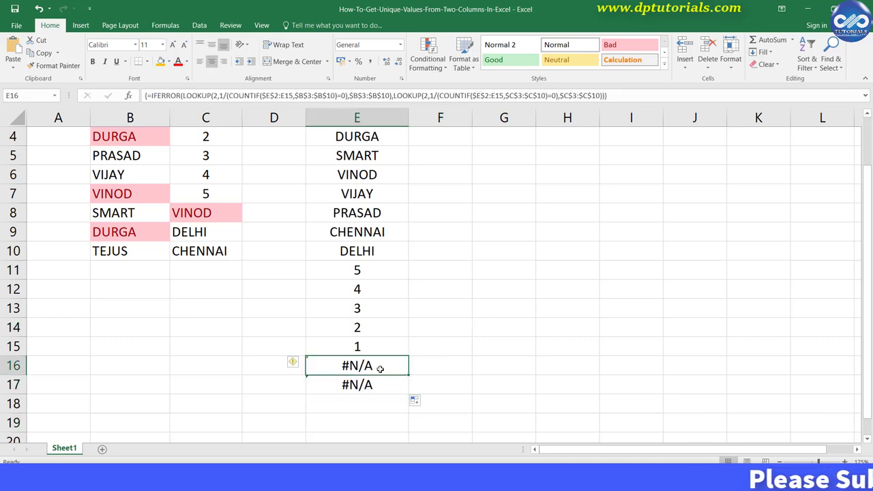
{"action": "scroll", "coordinate": [385, 342], "scroll_direction": "up", "scroll_amount": 1}
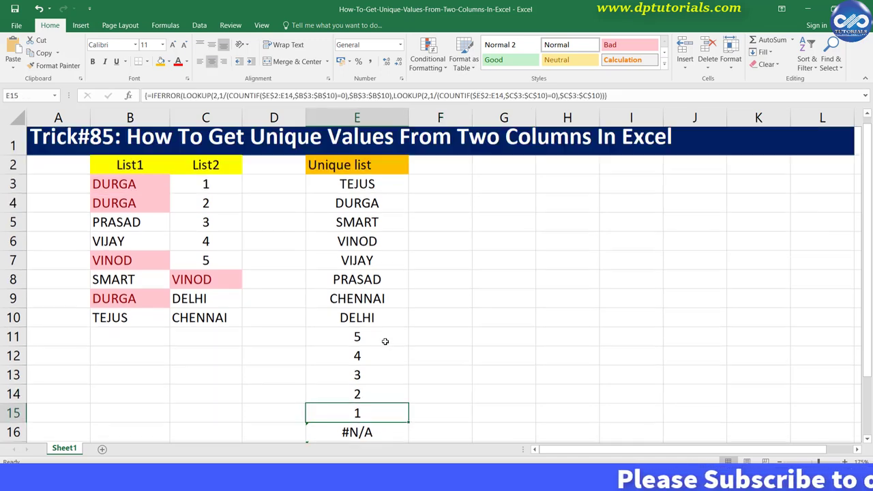
{"action": "key", "text": "shift+Up"}
{"action": "key", "text": "shift+Up"}
{"action": "key", "text": "shift+Up"}
{"action": "key", "text": "shift+Up"}
{"action": "key", "text": "shift+Up"}
{"action": "key", "text": "shift+Up"}
{"action": "key", "text": "shift+Up"}
{"action": "key", "text": "shift+Up"}
{"action": "key", "text": "shift+Up"}
{"action": "key", "text": "shift+Up"}
{"action": "key", "text": "shift+Up"}
{"action": "key", "text": "shift+Up"}
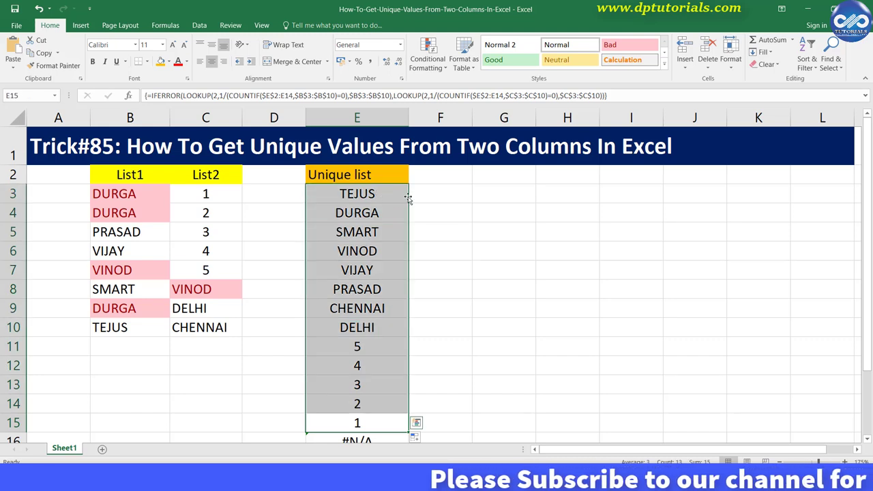
{"action": "left_click", "coordinate": [507, 250]}
{"action": "left_click", "coordinate": [133, 213]}
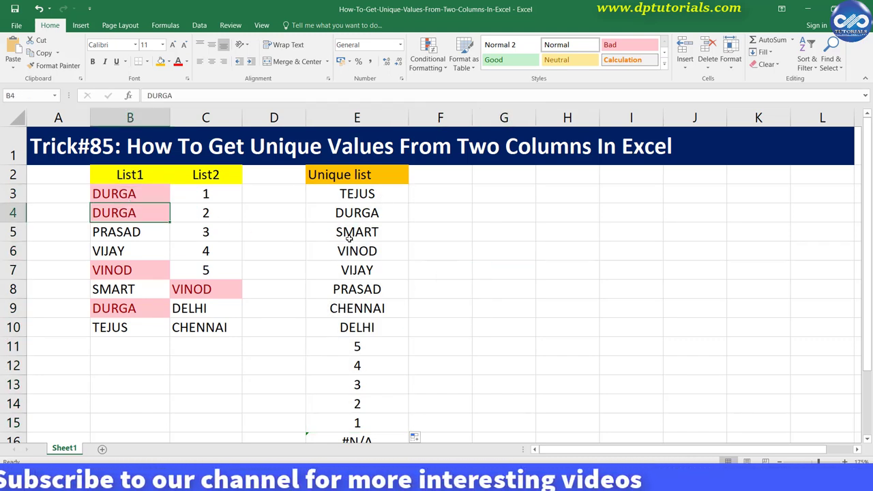
{"action": "left_click", "coordinate": [347, 214]}
{"action": "left_click", "coordinate": [222, 291]}
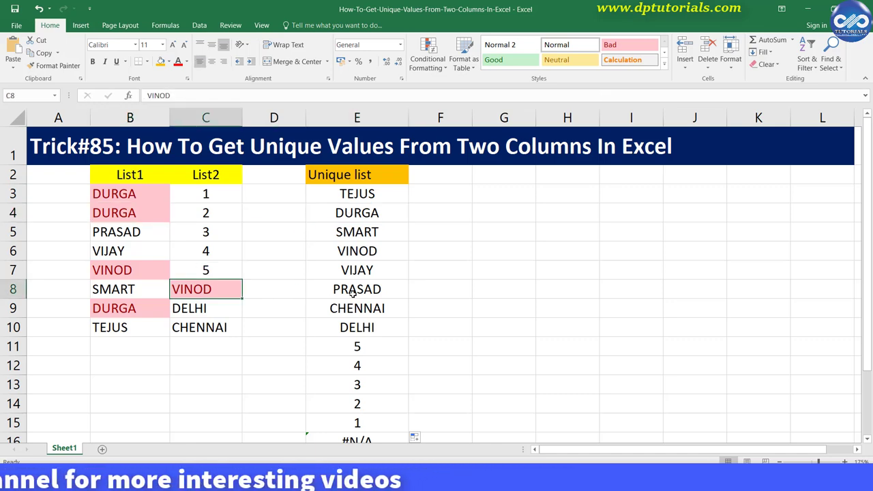